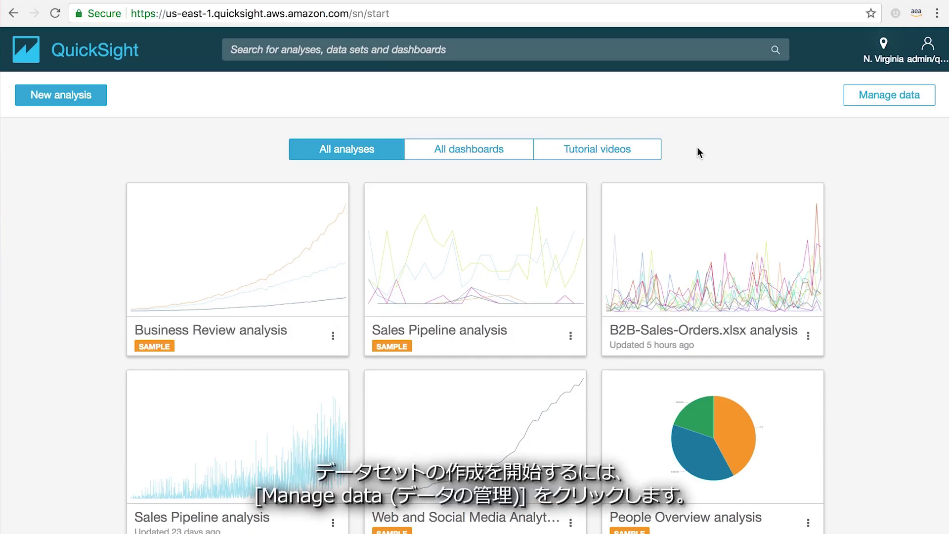
# - Go to Manage data to list the data sets, including B2B-Sales-Orders.xlsx and Sales Pipeline
pyautogui.click(892, 100)
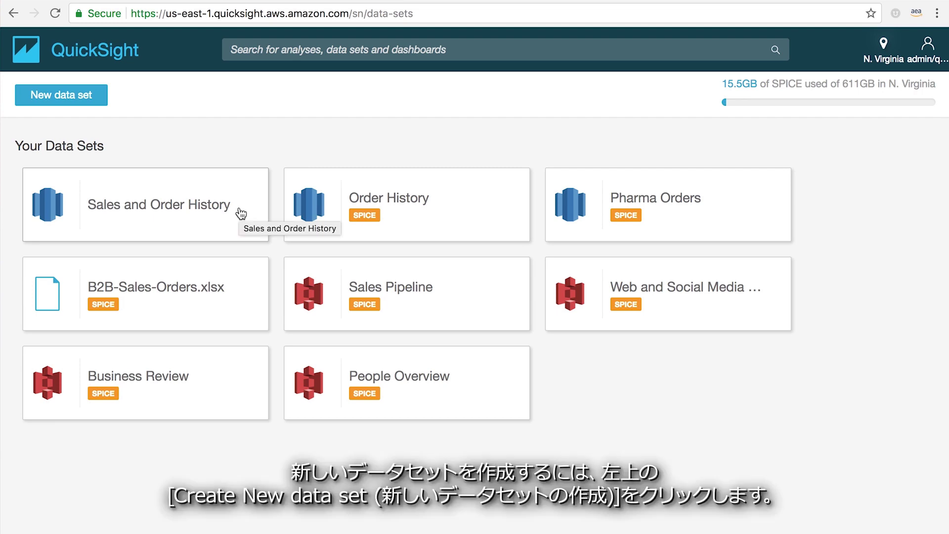
# - Start a new data set and browse the available data source tiles
pyautogui.click(73, 101)
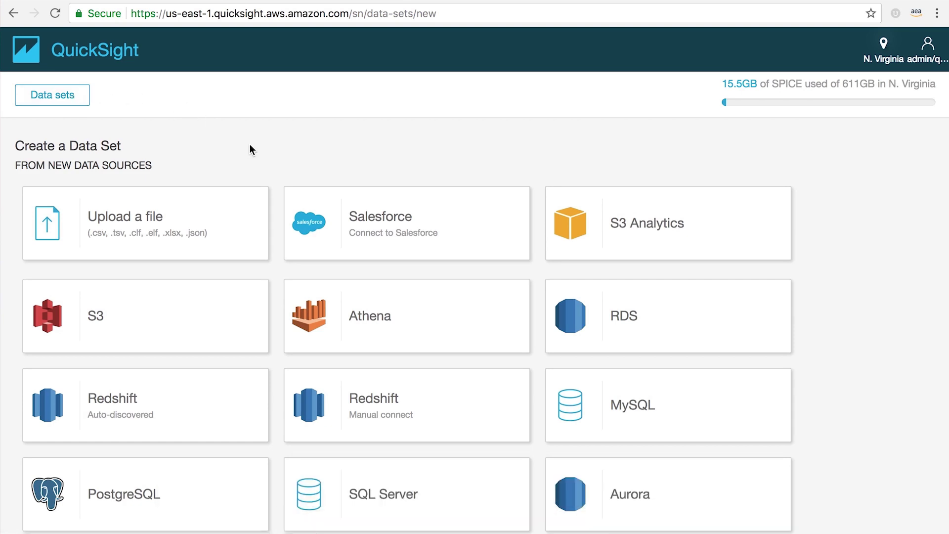
pyautogui.scroll(-2, 275, 213)
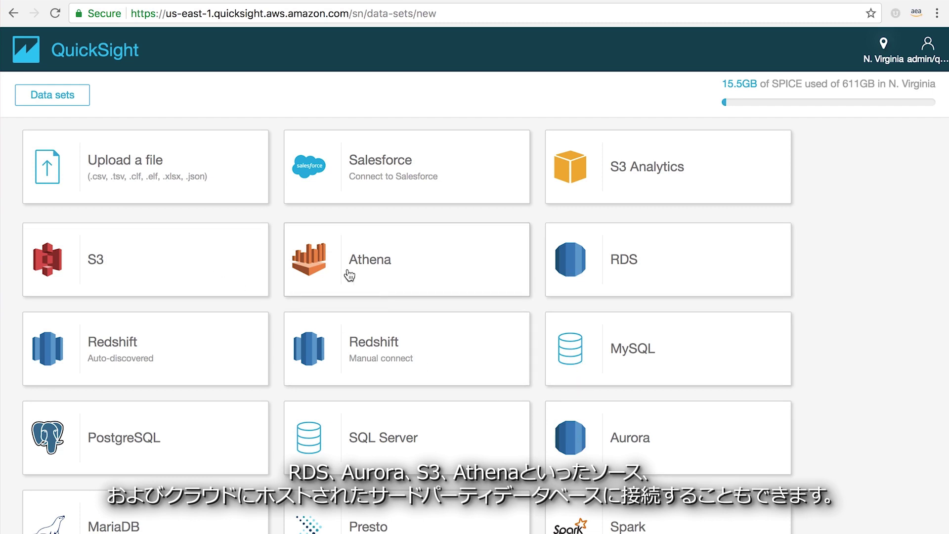
pyautogui.scroll(-4, 350, 275)
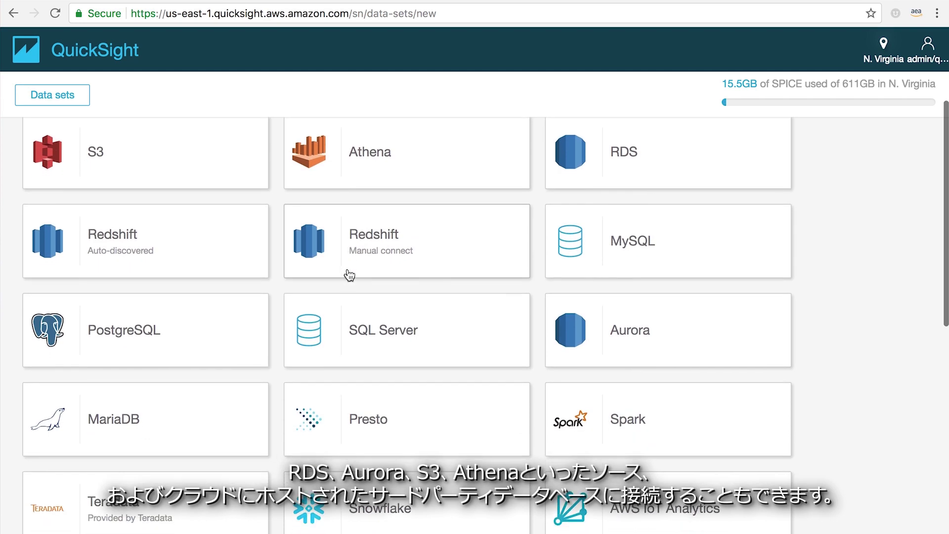
pyautogui.scroll(-4, 349, 275)
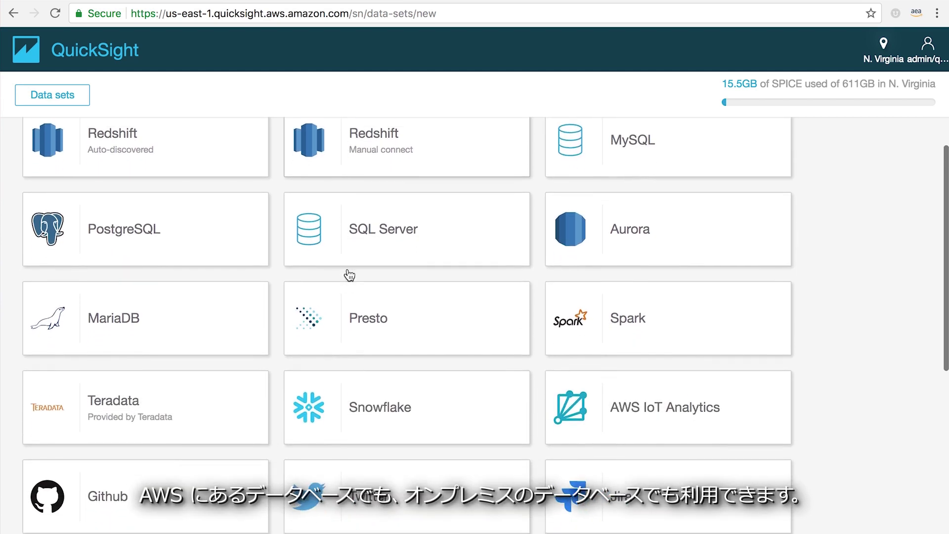
pyautogui.scroll(-4, 350, 275)
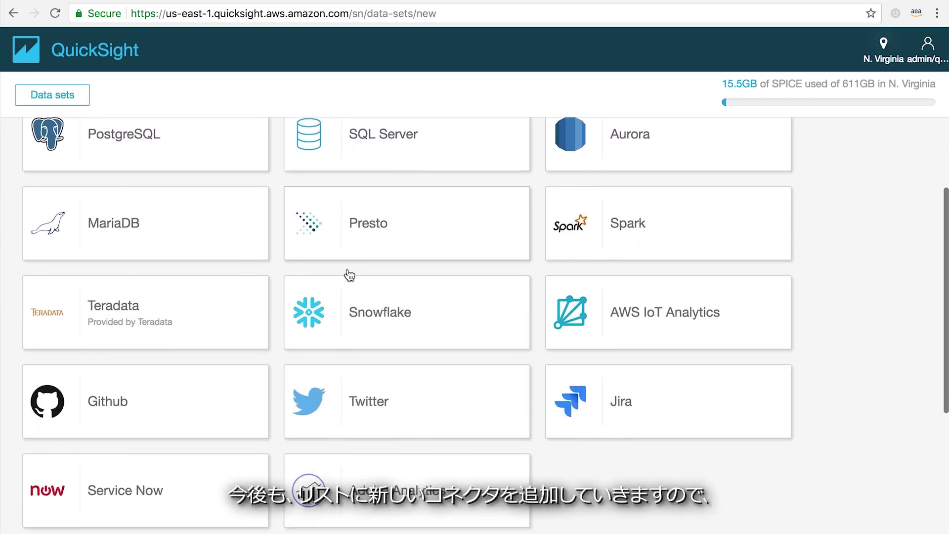
pyautogui.scroll(-1, 349, 275)
pyautogui.scroll(4, 349, 275)
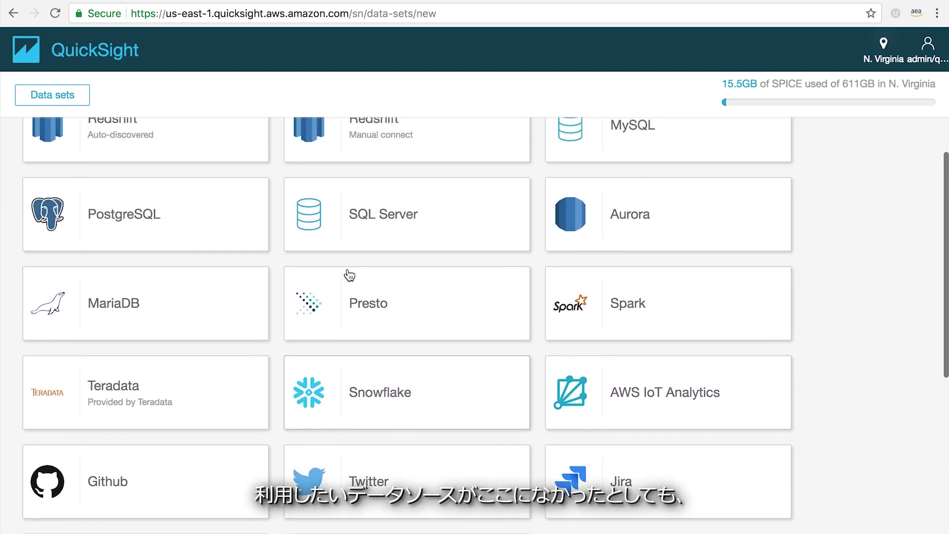
pyautogui.scroll(8, 350, 275)
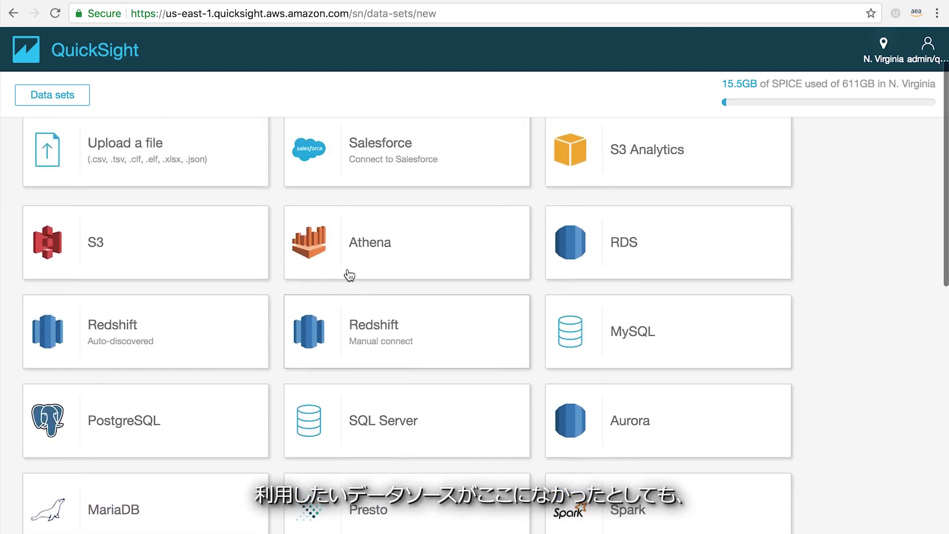
pyautogui.scroll(3, 349, 275)
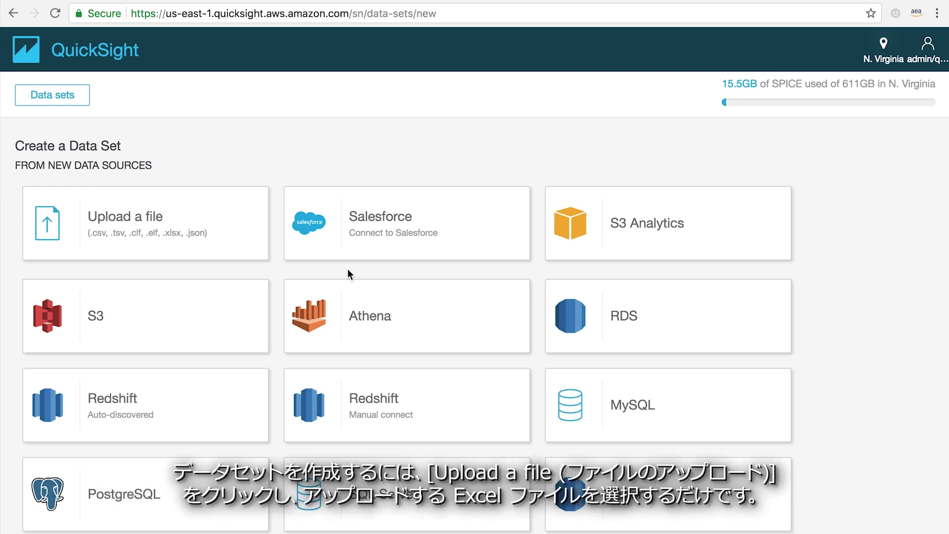
# - Upload B2B-Sales-Orders.xlsx from the Desktop and select its B2B-Sales sheet
pyautogui.click(208, 231)
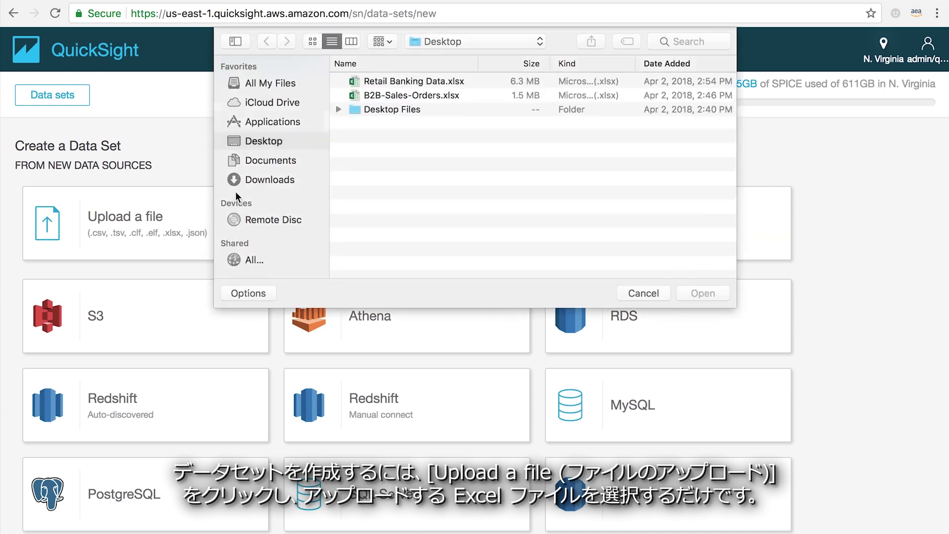
pyautogui.click(378, 95)
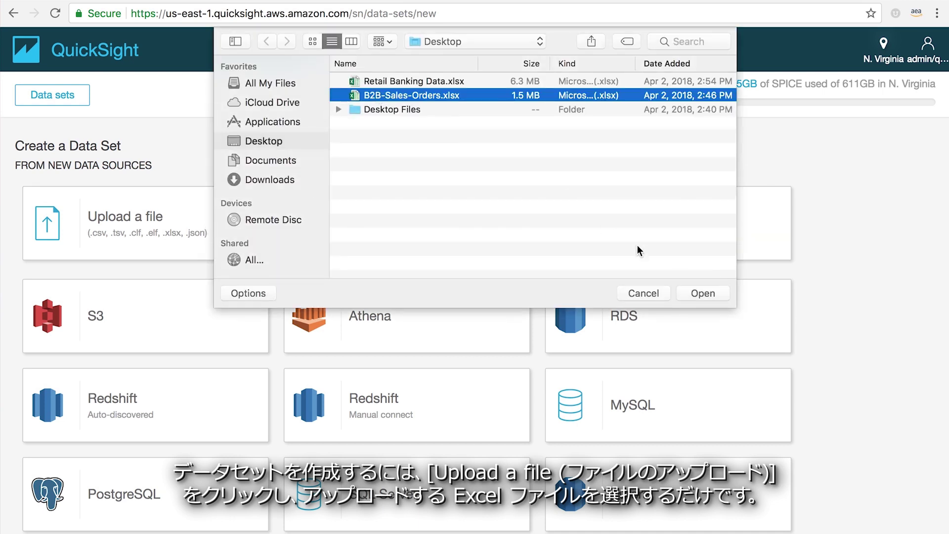
pyautogui.click(696, 294)
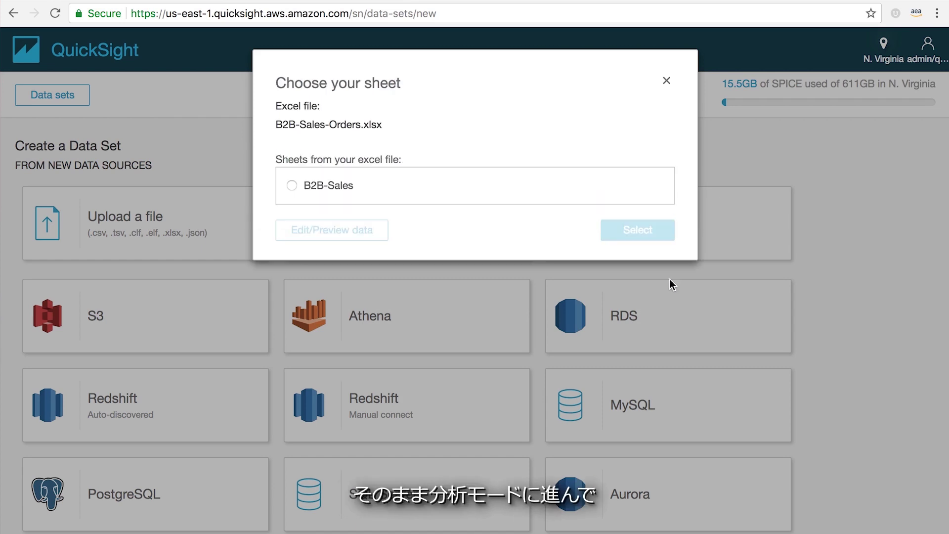
pyautogui.click(595, 192)
pyautogui.click(638, 230)
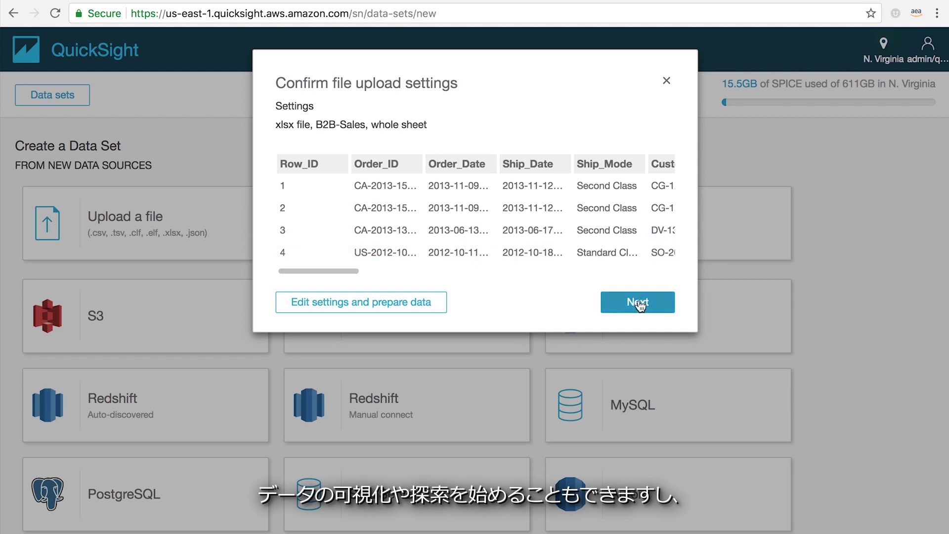
# - Open the data preparation editor for the uploaded B2B-Sales sheet
pyautogui.click(401, 300)
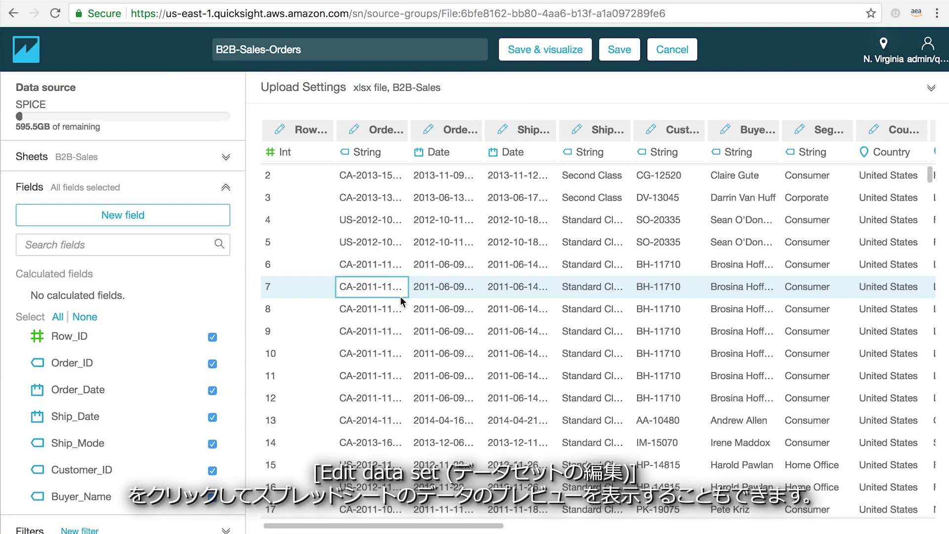
pyautogui.scroll(-5, 400, 296)
pyautogui.scroll(-3, 399, 296)
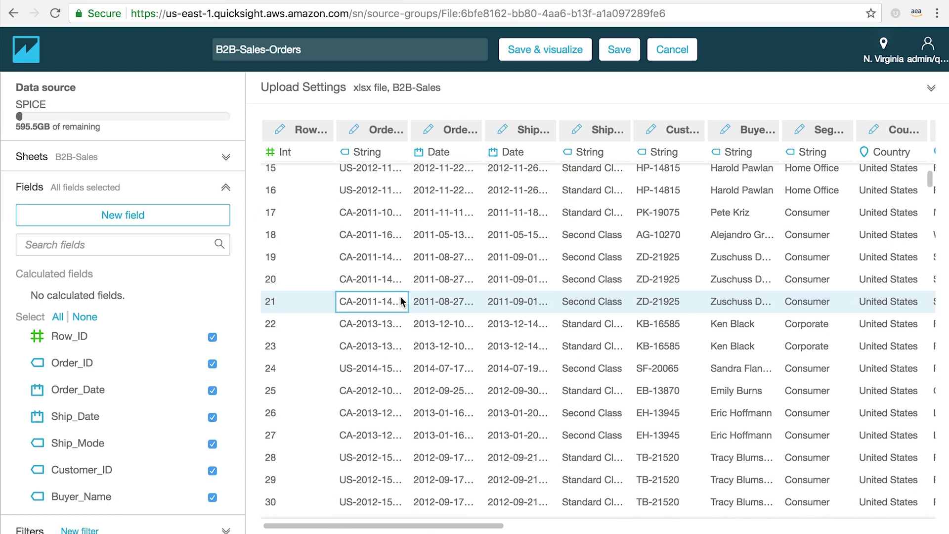
# - Check Row_ID's rename and data type options, keeping it Int, then exclude Row_ID
pyautogui.click(279, 131)
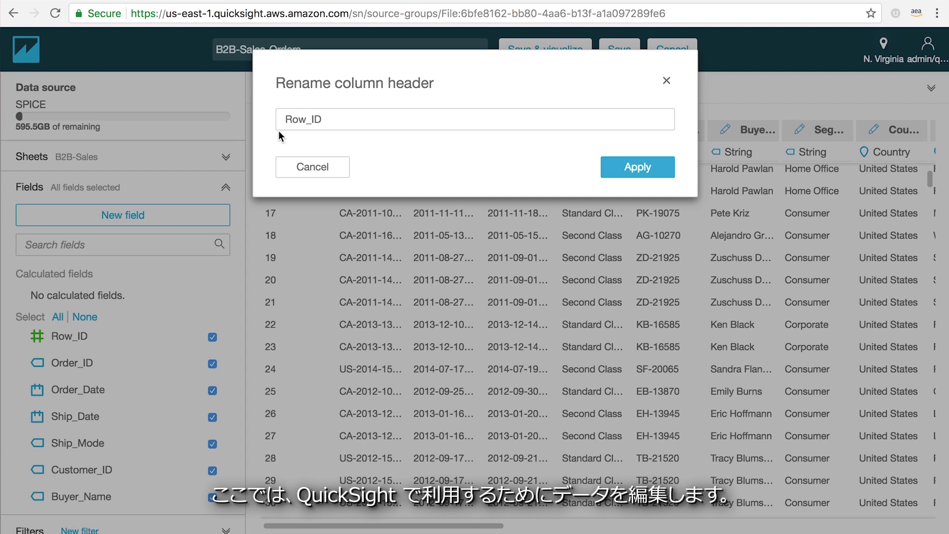
pyautogui.click(310, 167)
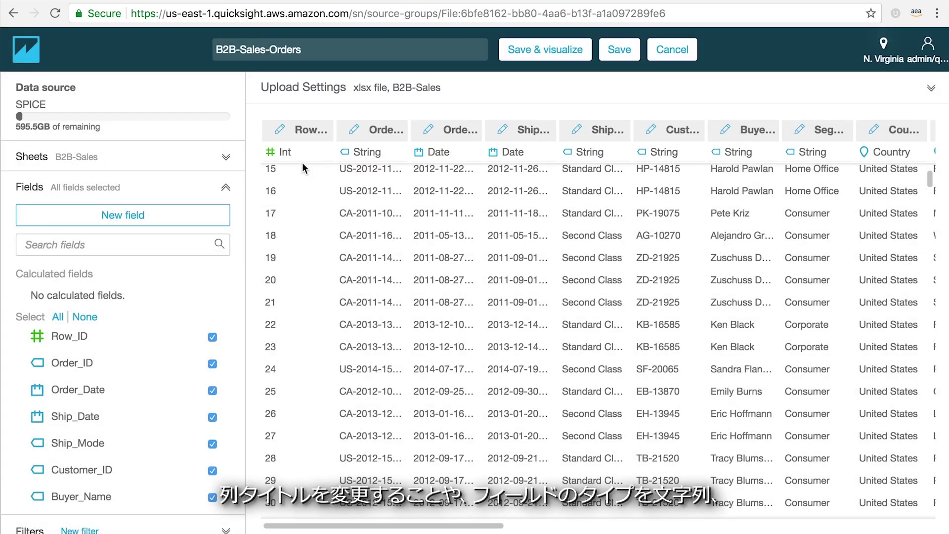
pyautogui.click(285, 153)
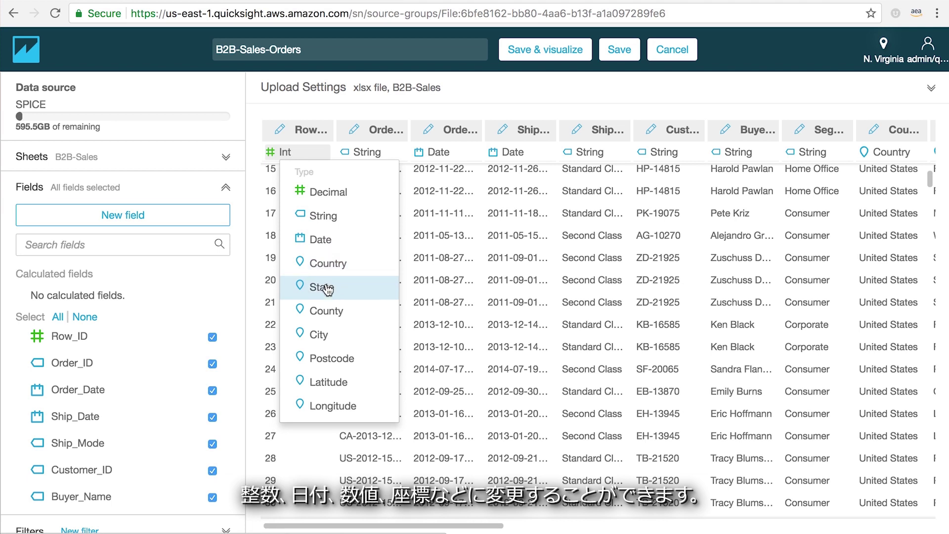
pyautogui.click(234, 304)
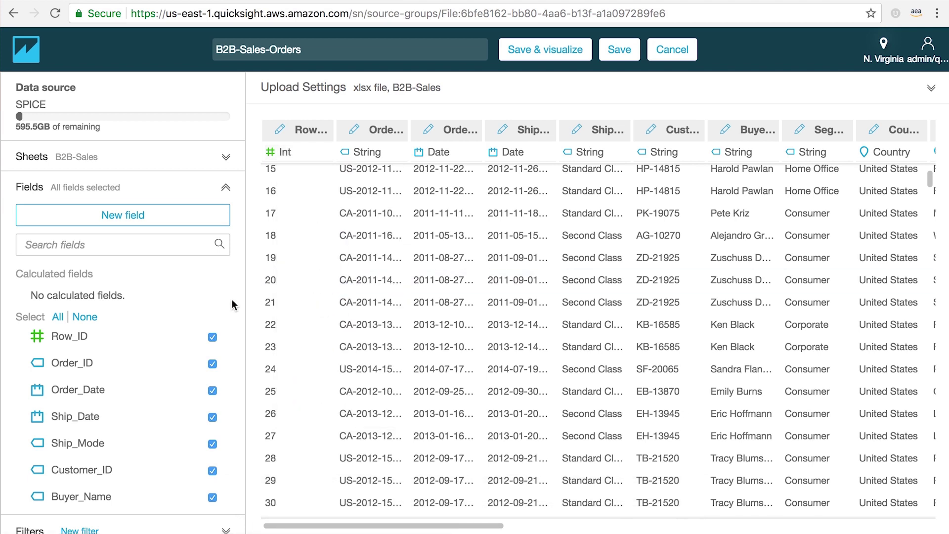
pyautogui.click(212, 336)
# - Exclude Order_ID and add a Segment filter including all values
pyautogui.click(212, 364)
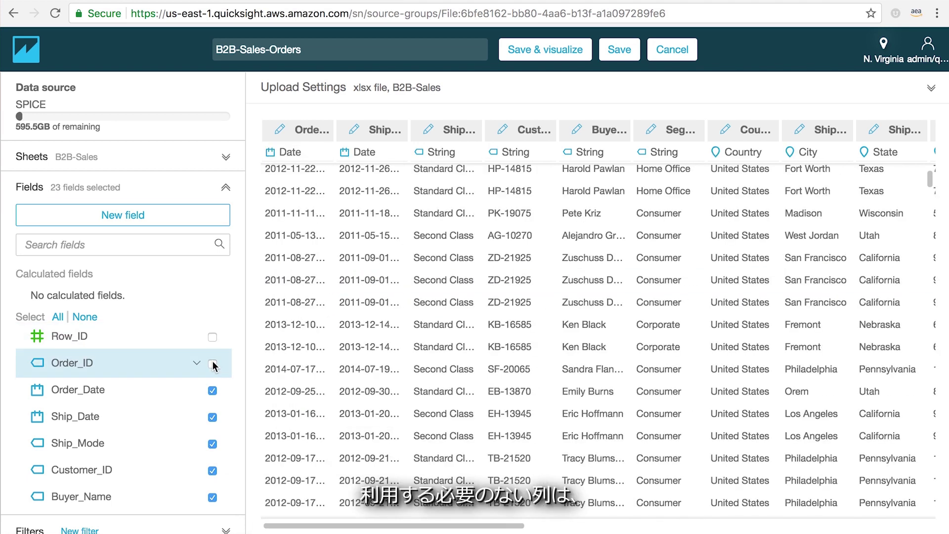
pyautogui.click(80, 530)
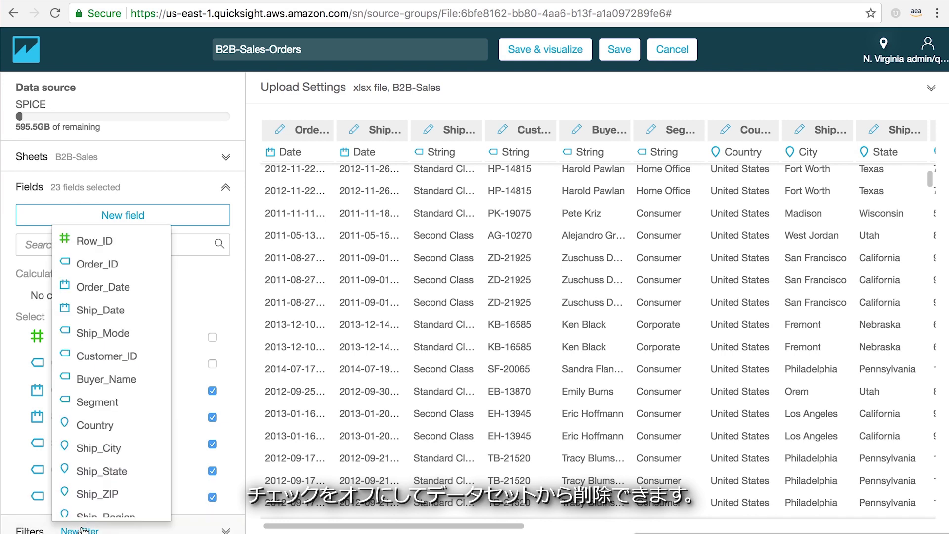
pyautogui.click(98, 402)
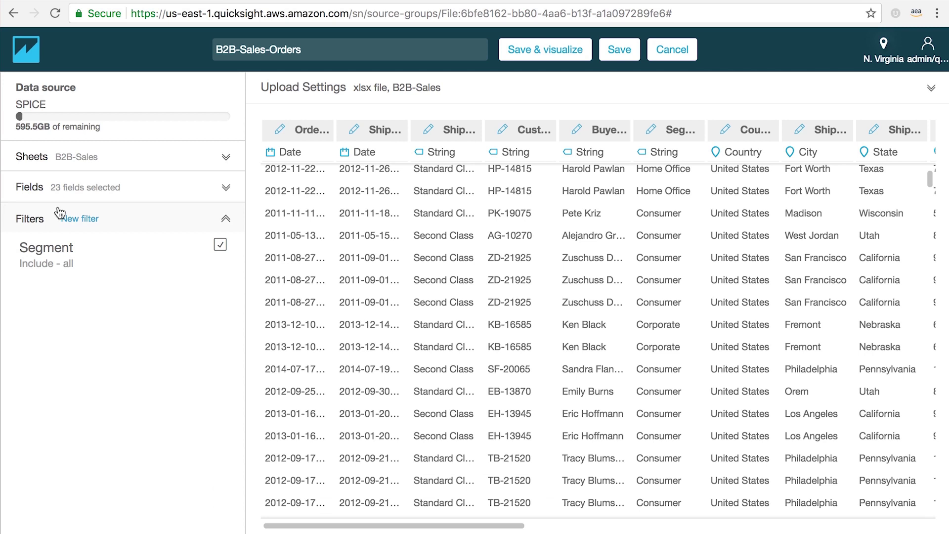
# - Open a new calculated field form from the fields list, then close it unused
pyautogui.click(45, 189)
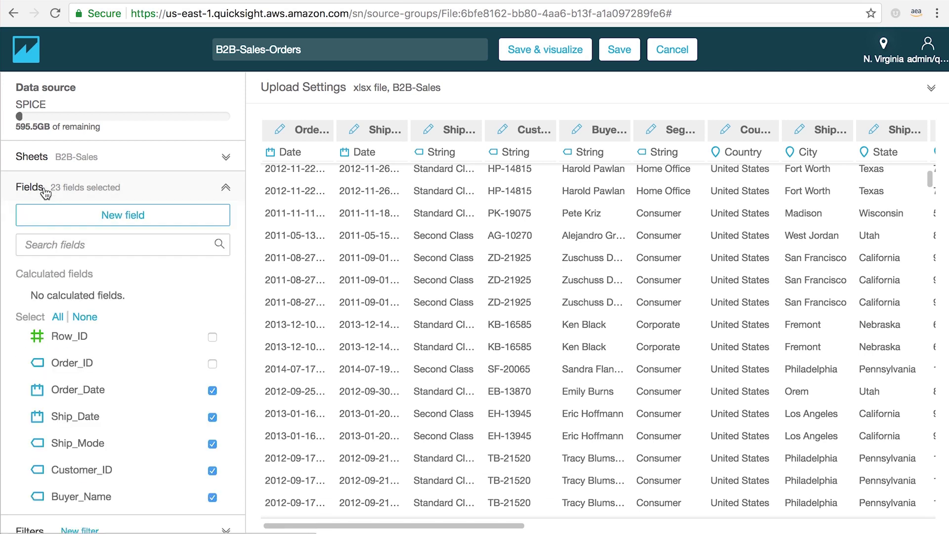
pyautogui.click(123, 213)
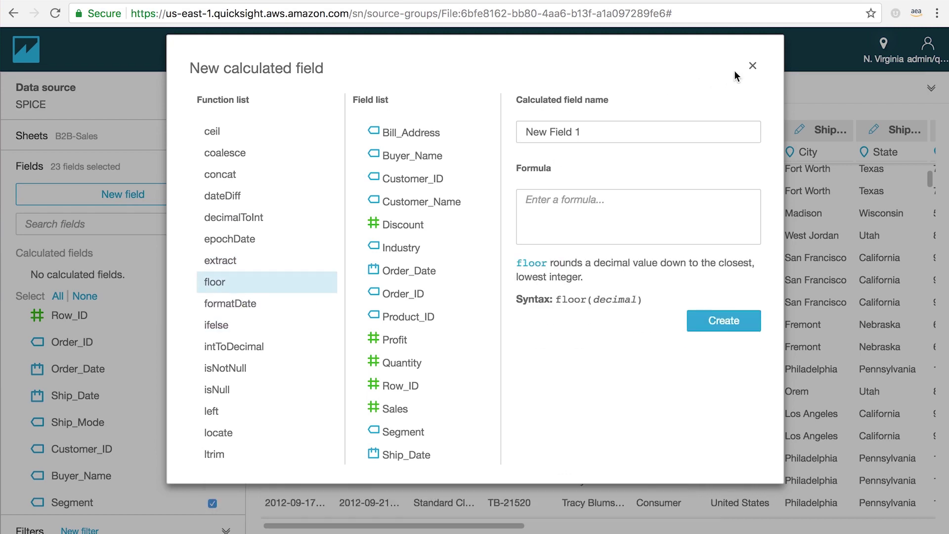
pyautogui.click(752, 68)
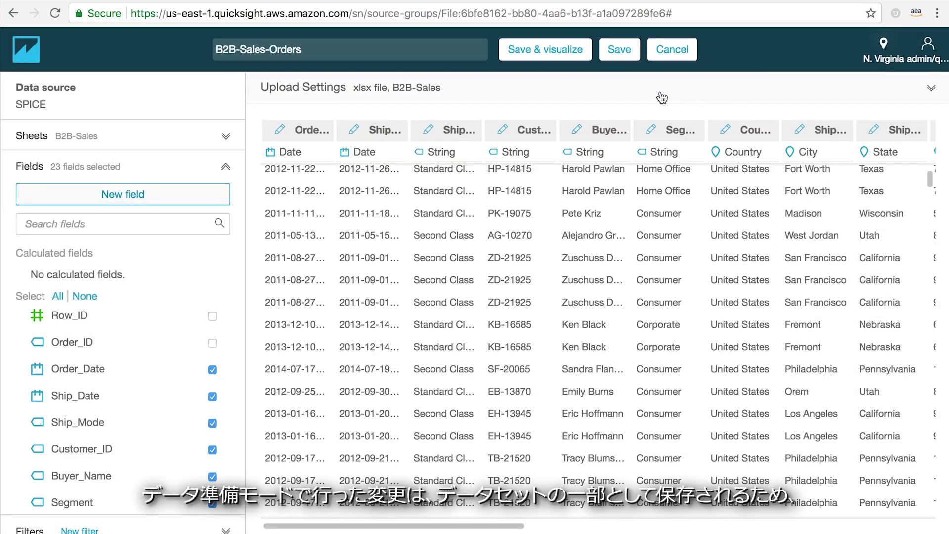
# - Save B2B-Sales-Orders, then edit the Sales and Order History data set
pyautogui.click(626, 58)
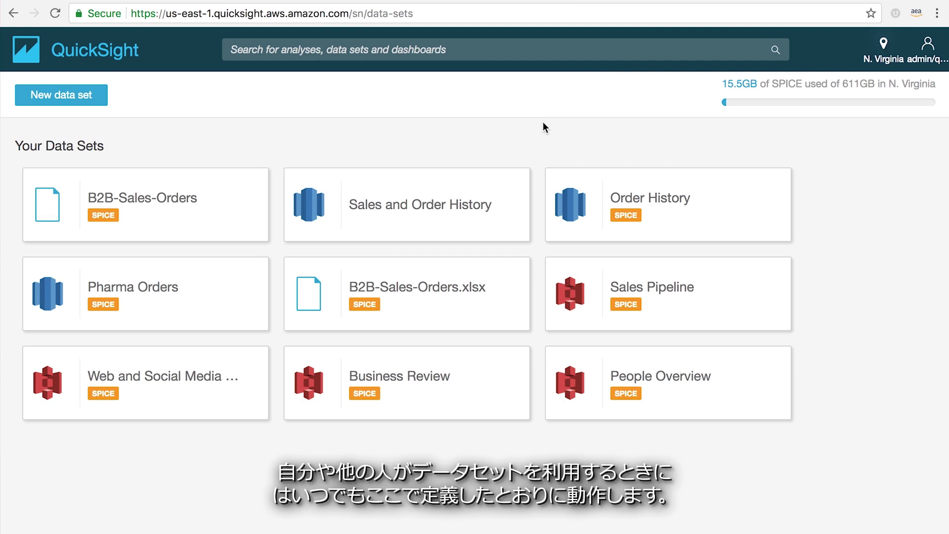
pyautogui.click(427, 203)
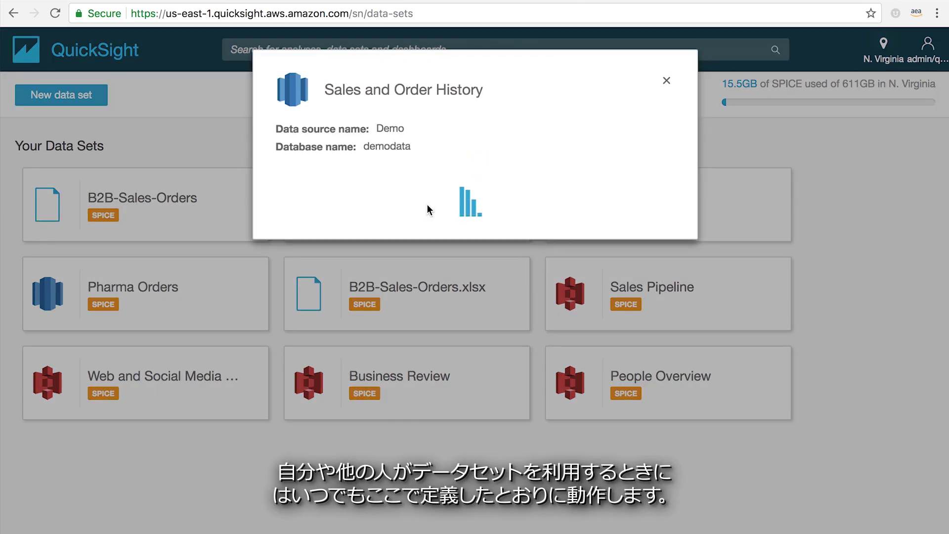
pyautogui.click(365, 223)
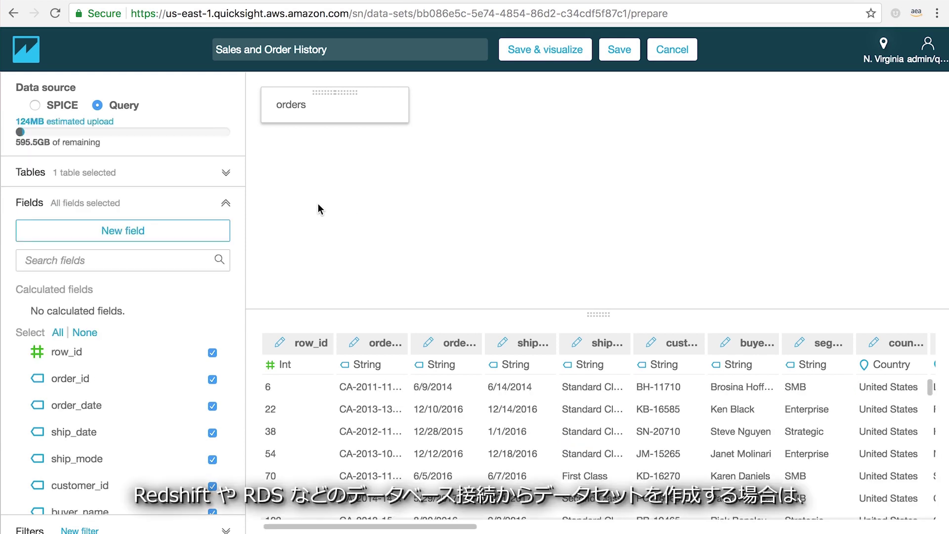
# - Join then remove the riotinto table, enlarge the preview, and save & visualize
pyautogui.click(225, 177)
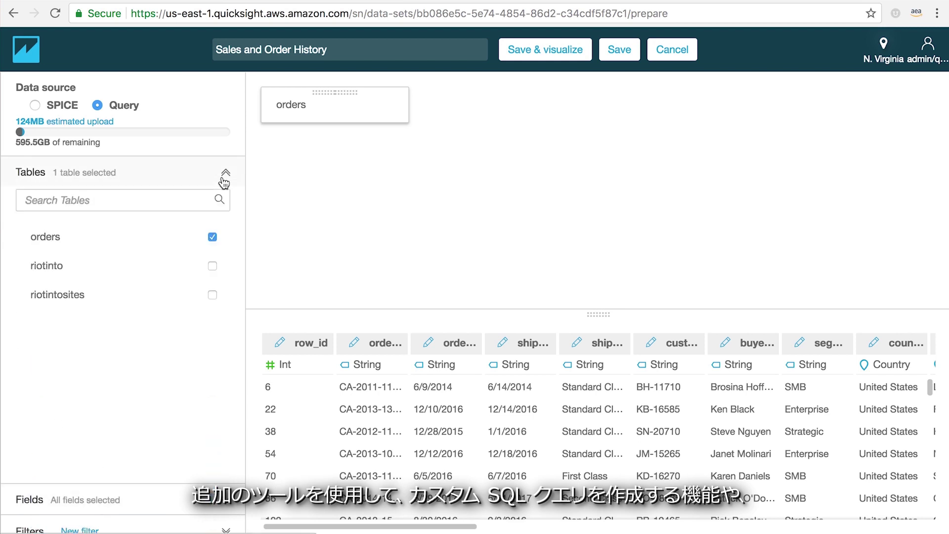
pyautogui.click(213, 266)
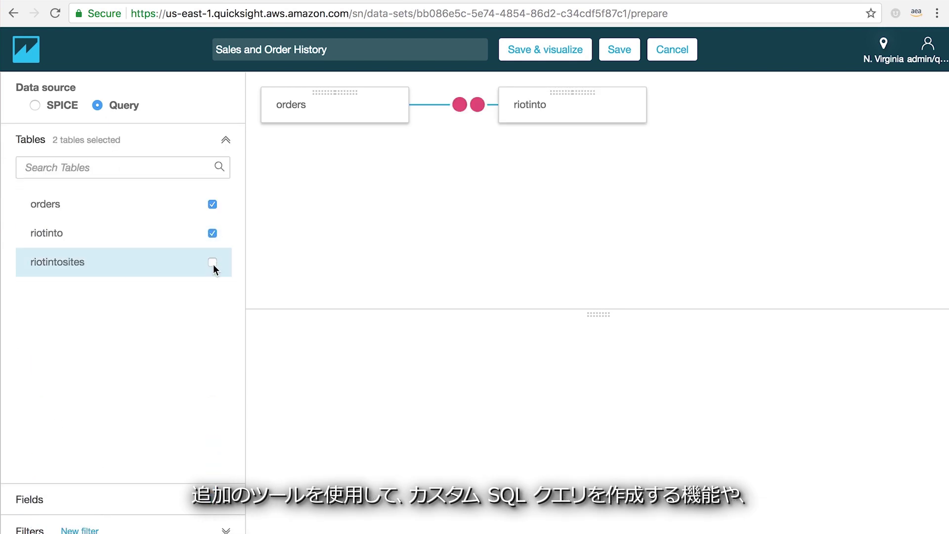
pyautogui.click(212, 233)
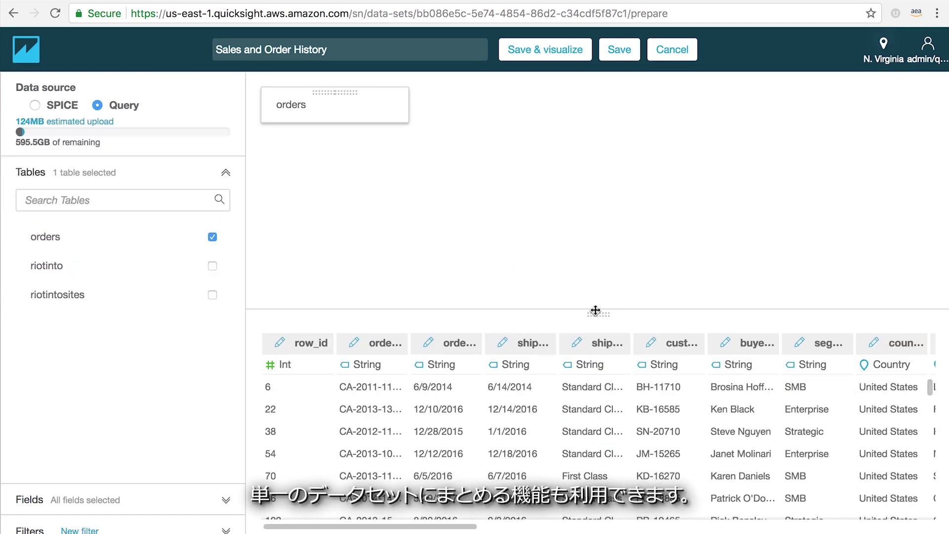
pyautogui.moveTo(593, 313); pyautogui.dragTo(590, 186)
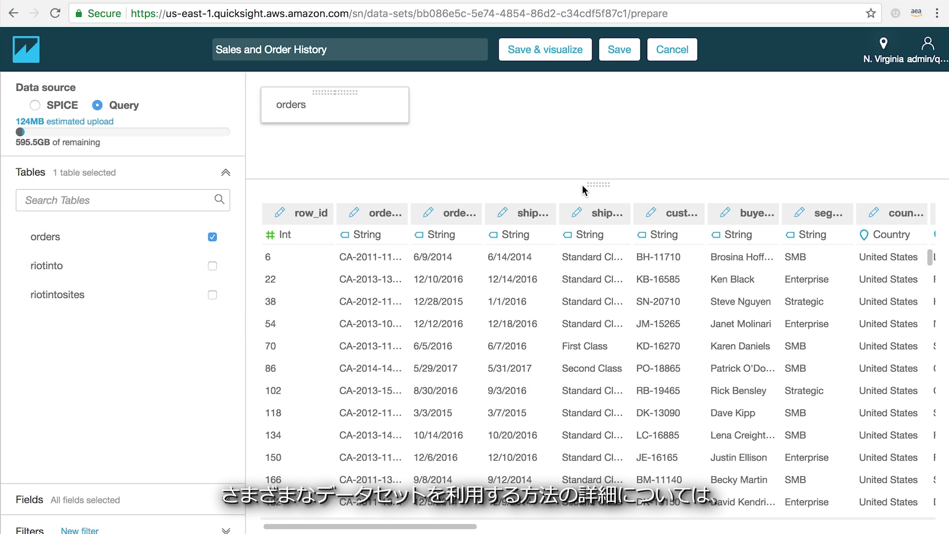
pyautogui.click(536, 51)
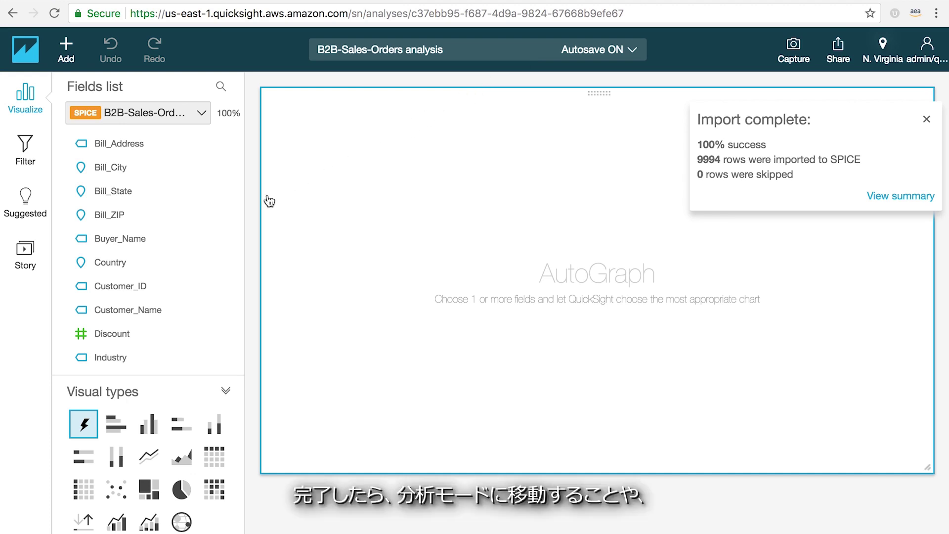
# - Add Sales and Segment to the visual, giving bars for Consumer, Corporate and Home Office
pyautogui.click(201, 121)
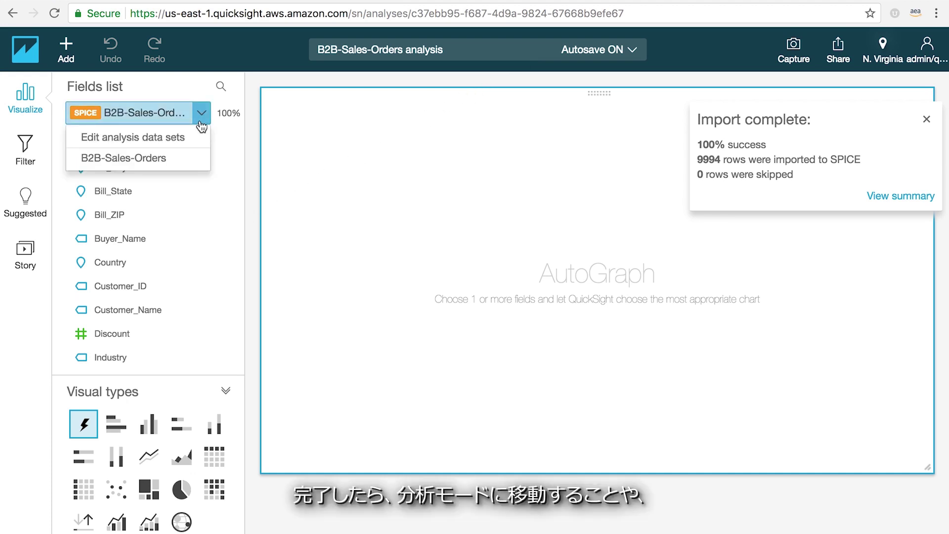
pyautogui.click(202, 122)
pyautogui.scroll(-2, 170, 246)
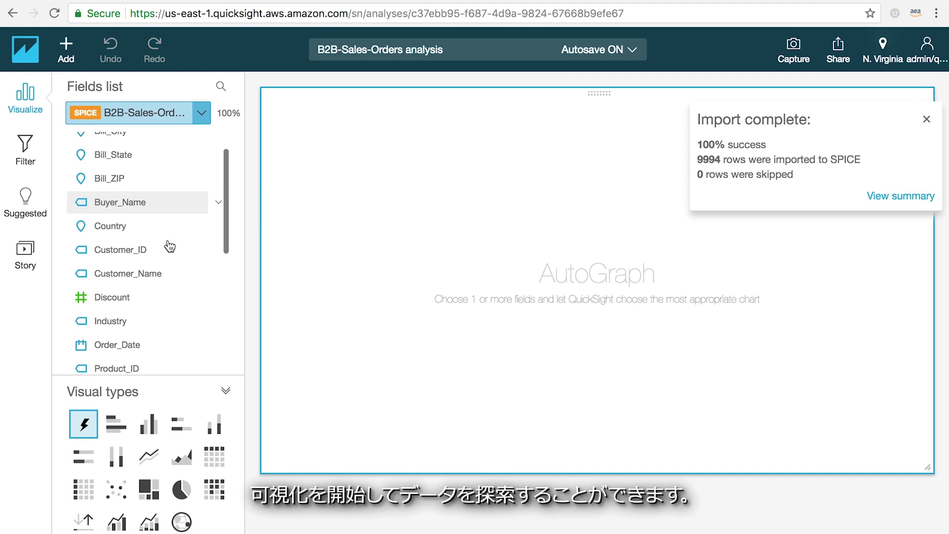
pyautogui.scroll(-5, 169, 246)
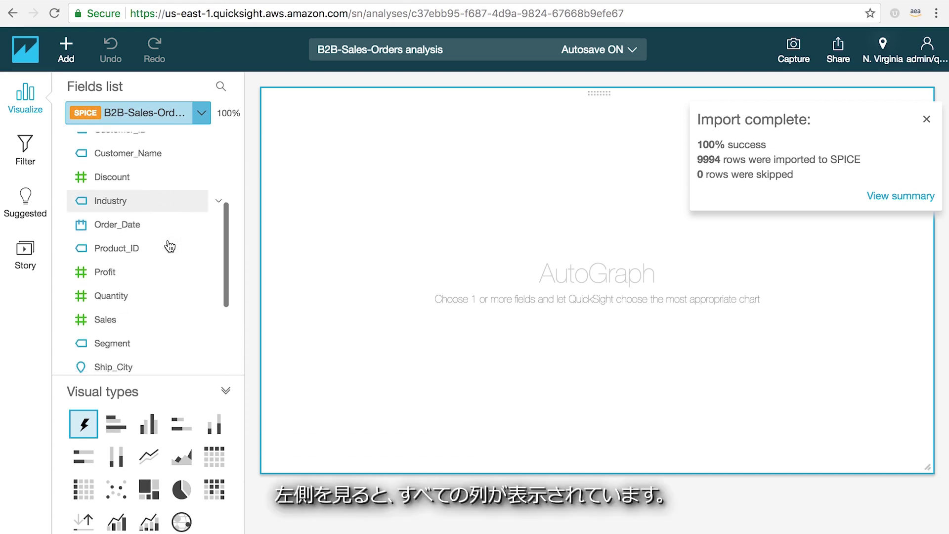
pyautogui.scroll(-4, 169, 246)
pyautogui.scroll(-2, 169, 245)
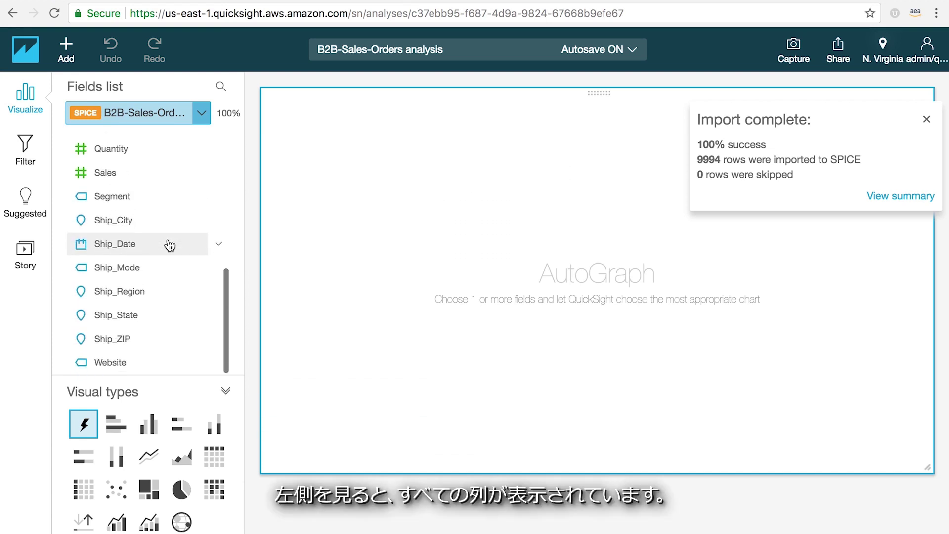
pyautogui.click(117, 183)
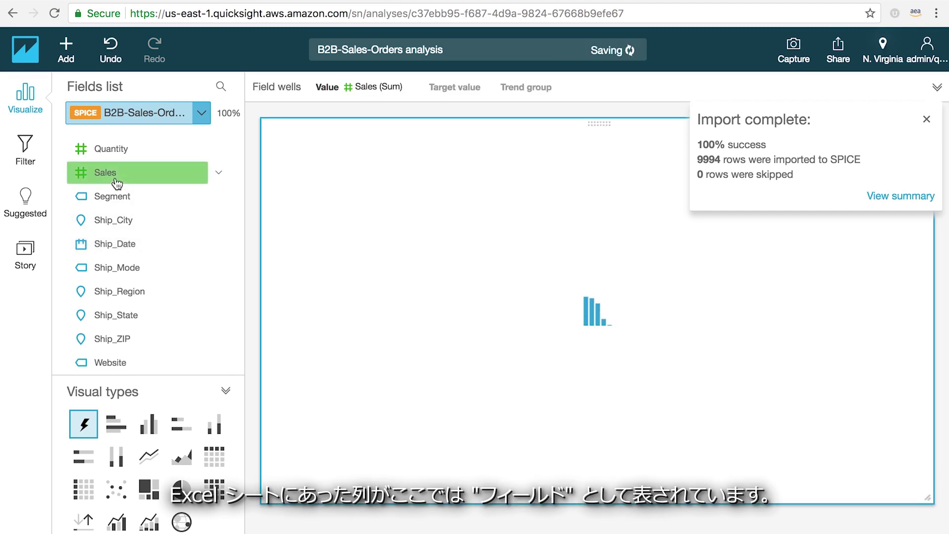
pyautogui.click(125, 196)
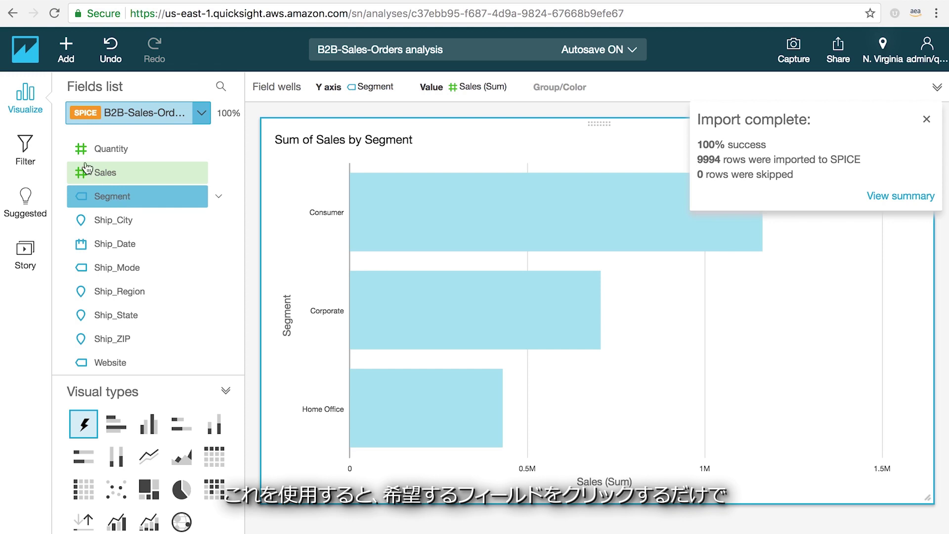
# - Create a Country filter on the visual from the Filter pane
pyautogui.click(32, 146)
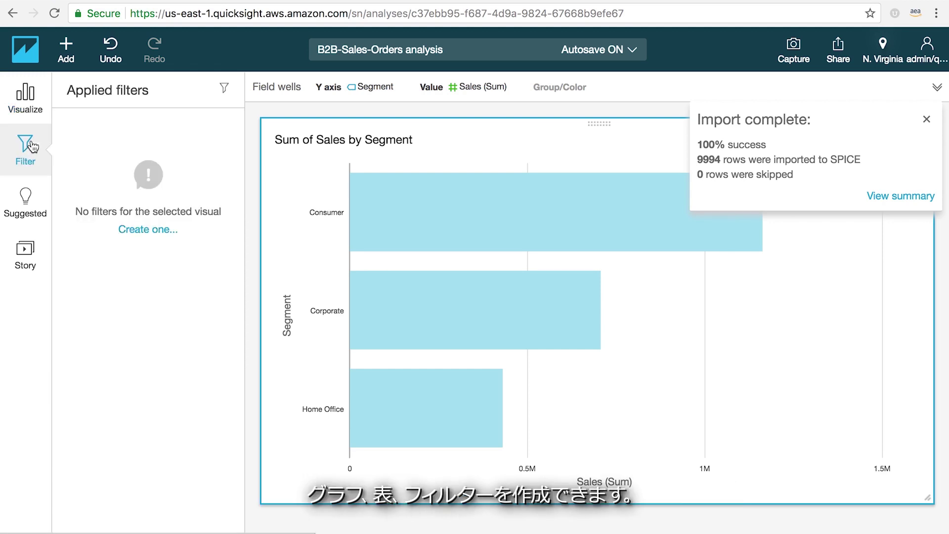
pyautogui.click(142, 230)
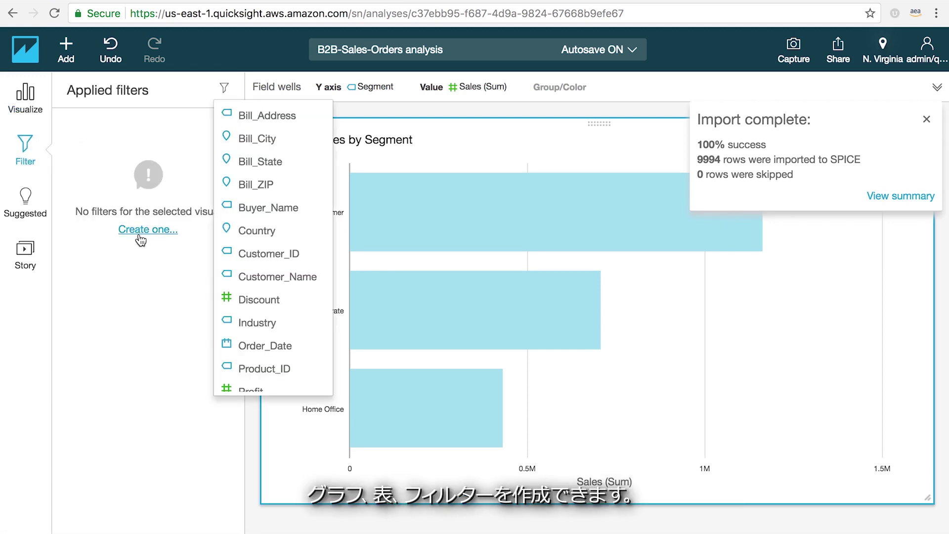
pyautogui.click(255, 230)
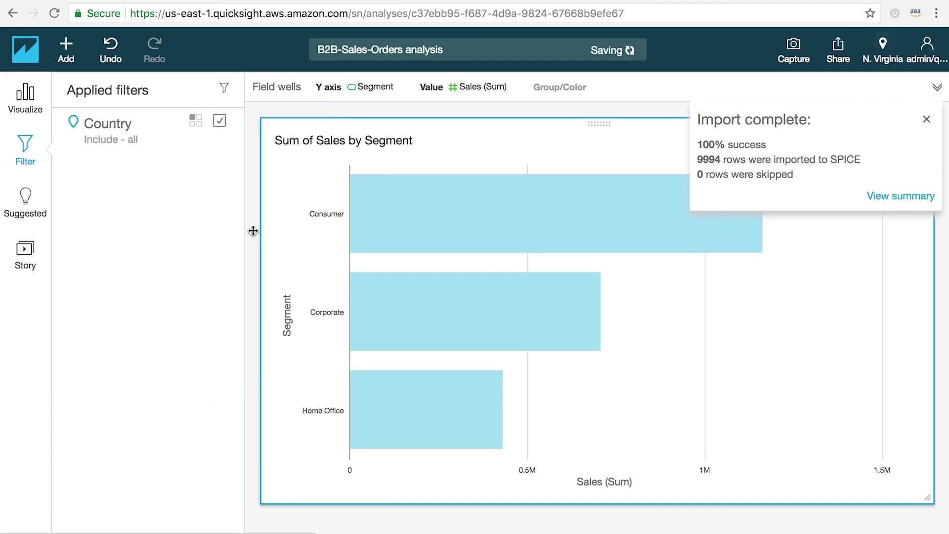